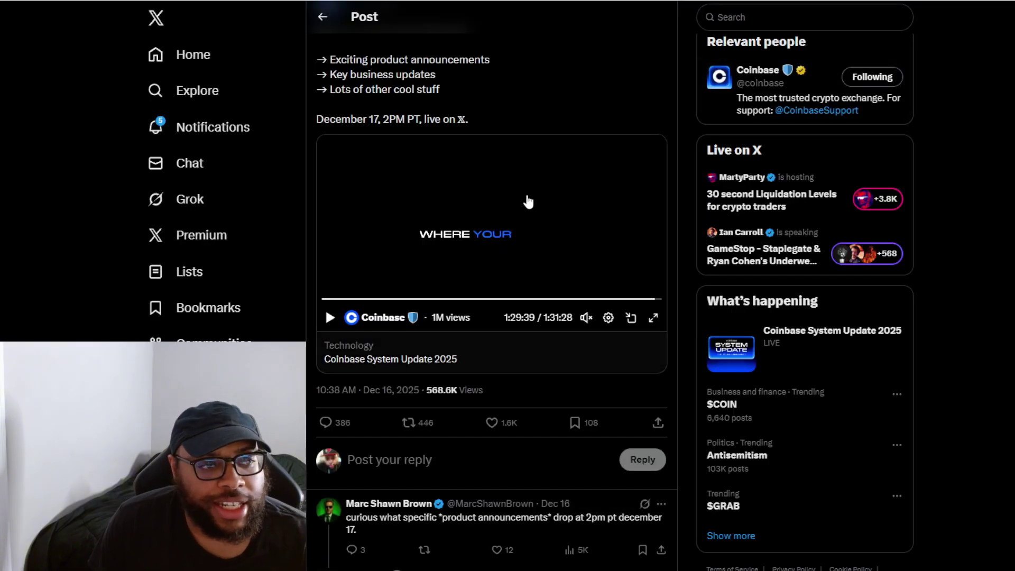
scroll(539, 194, up, 1)
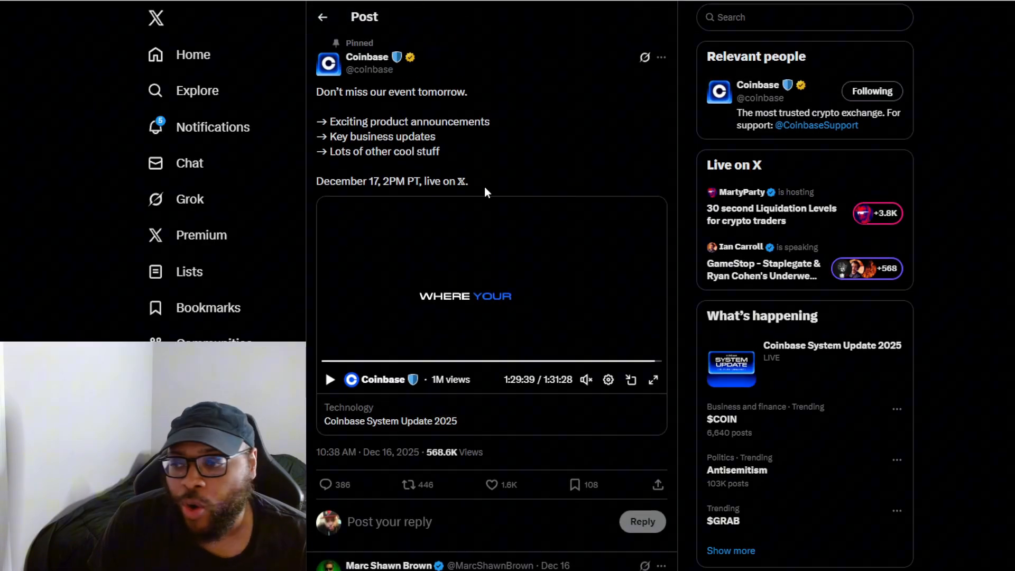